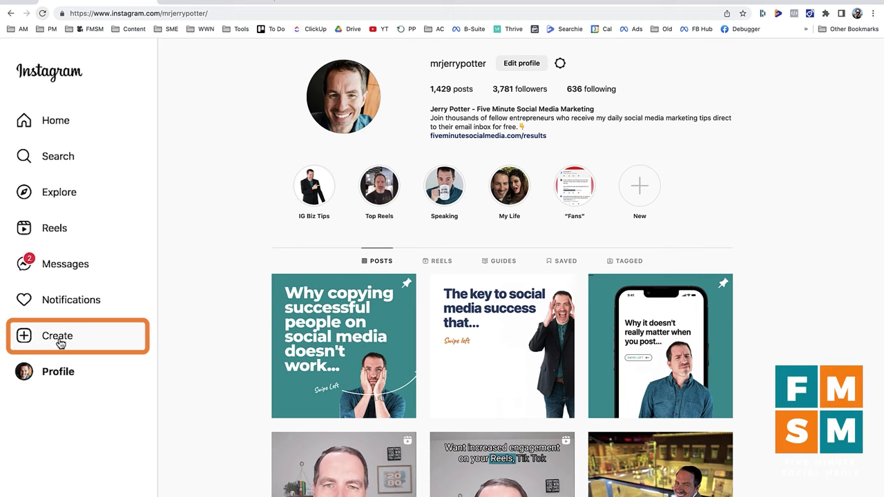
Create an Instagram live video titled 'Instagram Live From Co' with a Public audience
click(60, 343)
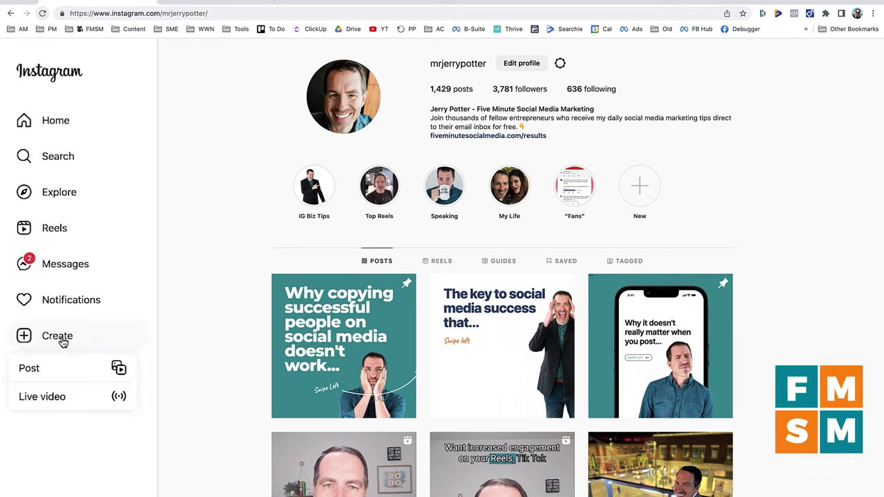
click(47, 400)
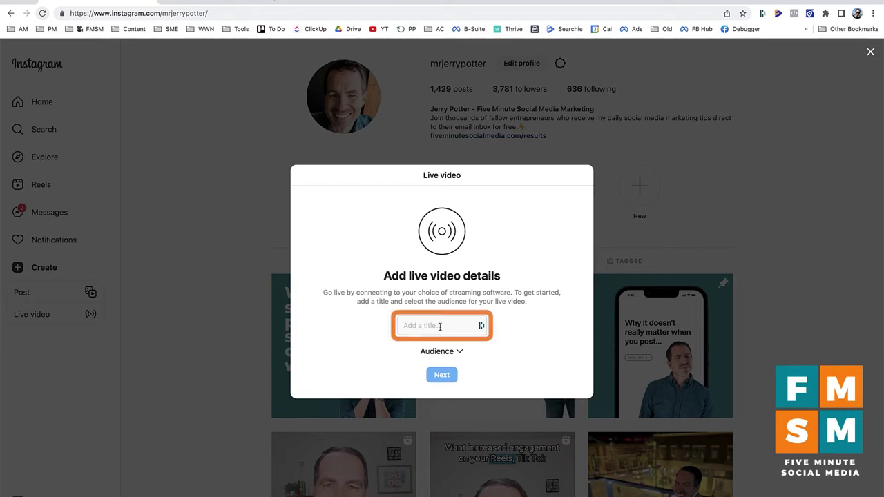
click(440, 326)
text(Instagram Live From Co)
click(459, 354)
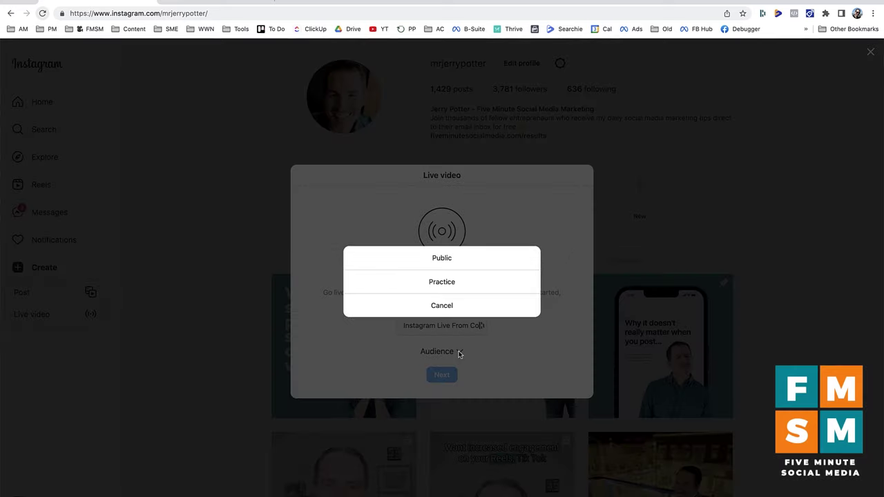
click(444, 264)
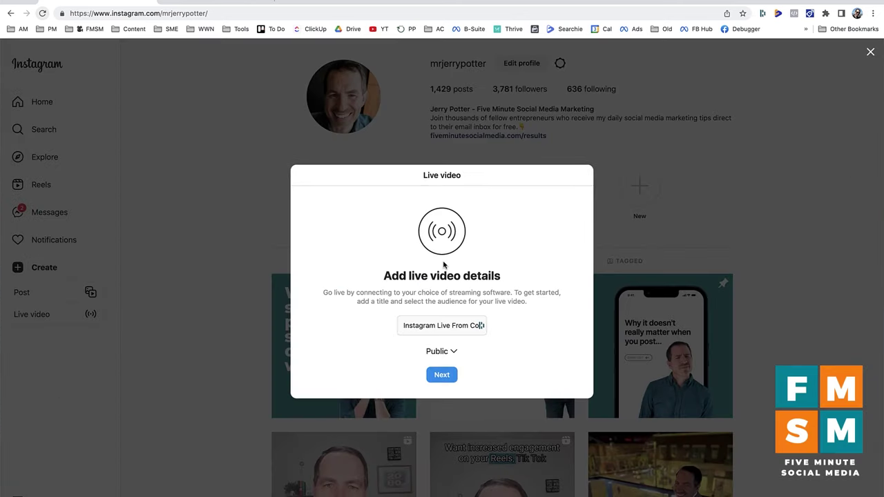
click(441, 376)
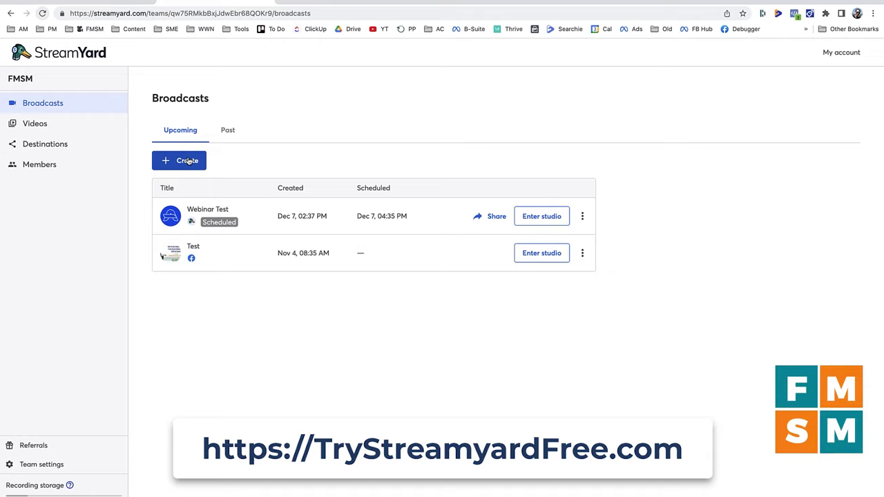
Start a new StreamYard live stream and add a Custom RTMP destination
click(184, 162)
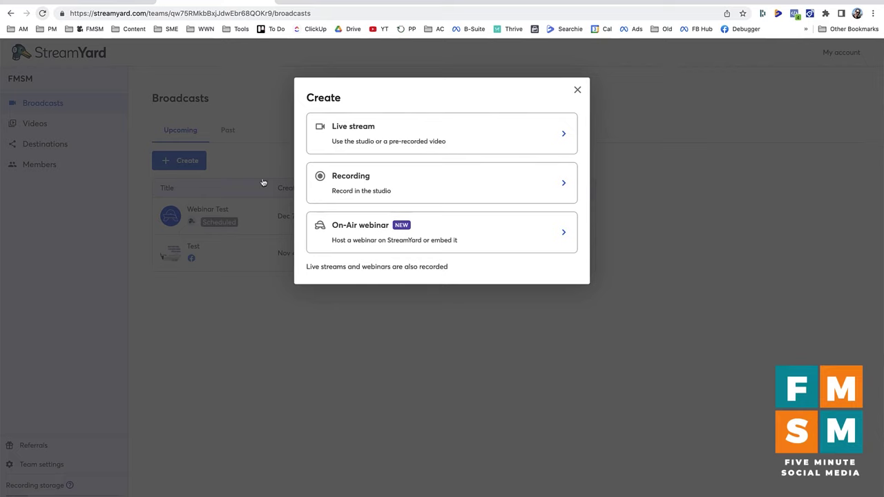
click(397, 134)
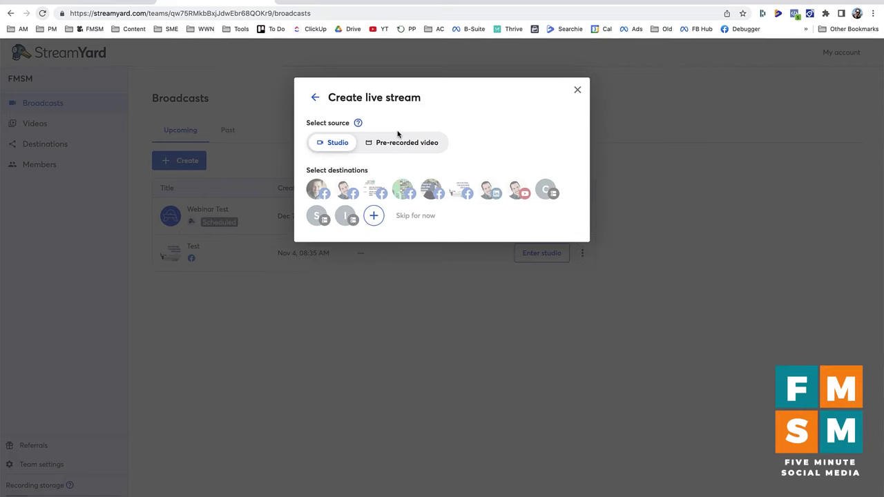
click(373, 217)
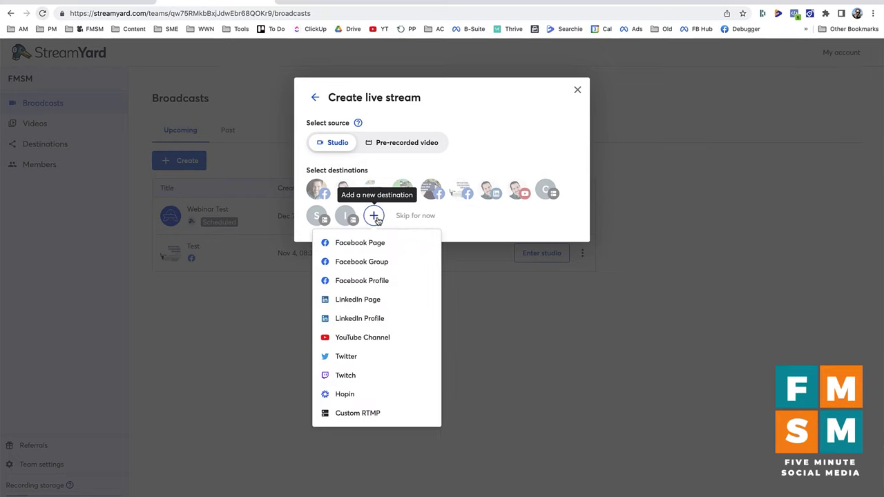
click(356, 417)
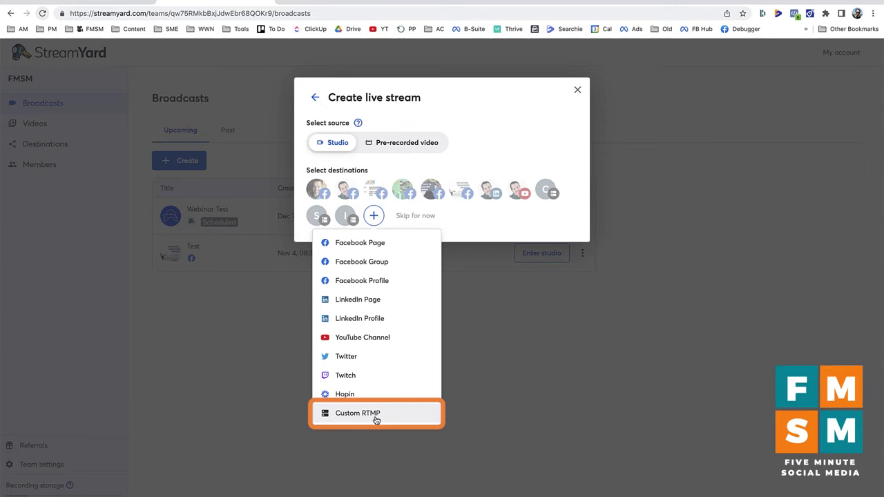
click(375, 418)
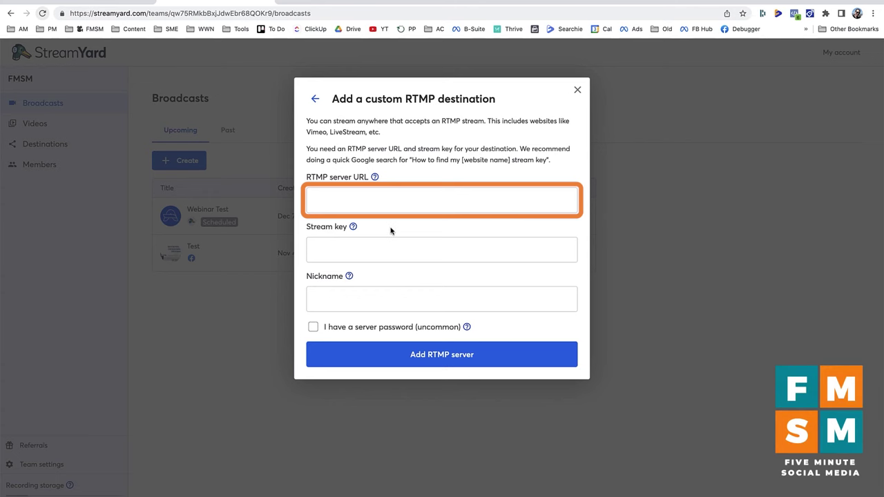
Copy Instagram's stream URL into the StreamYard RTMP server URL field
click(101, 2)
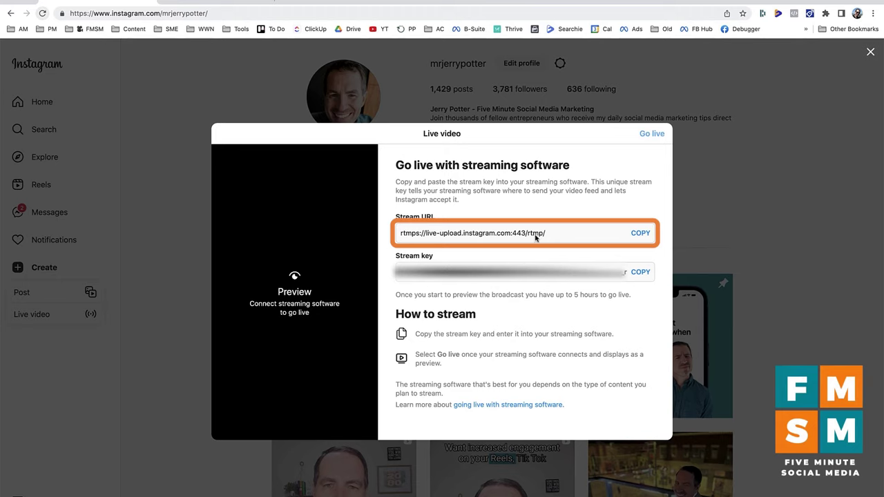
click(643, 235)
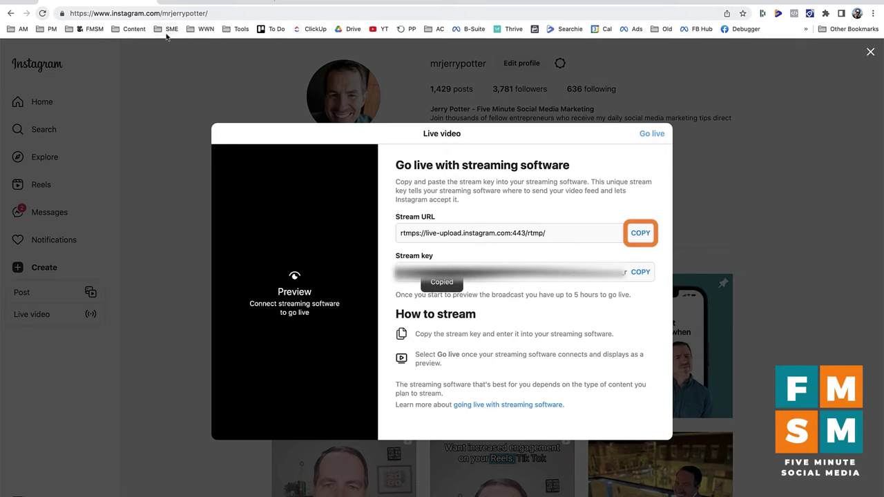
click(183, 3)
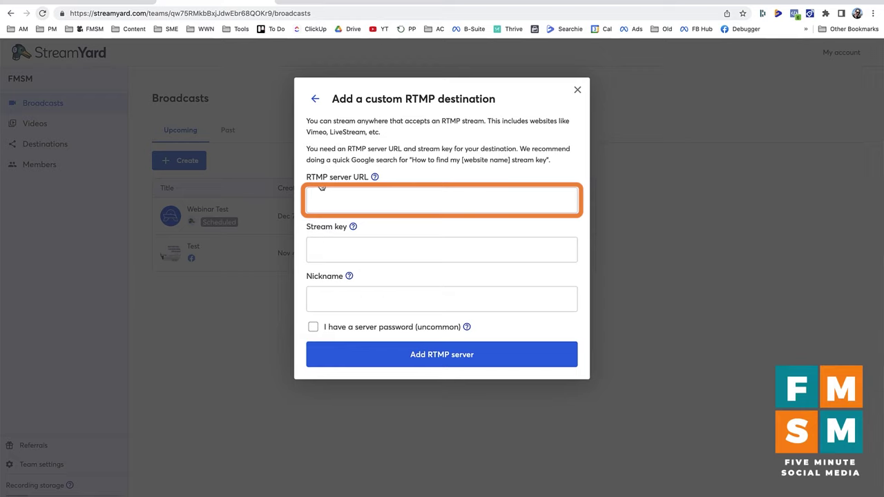
click(354, 197)
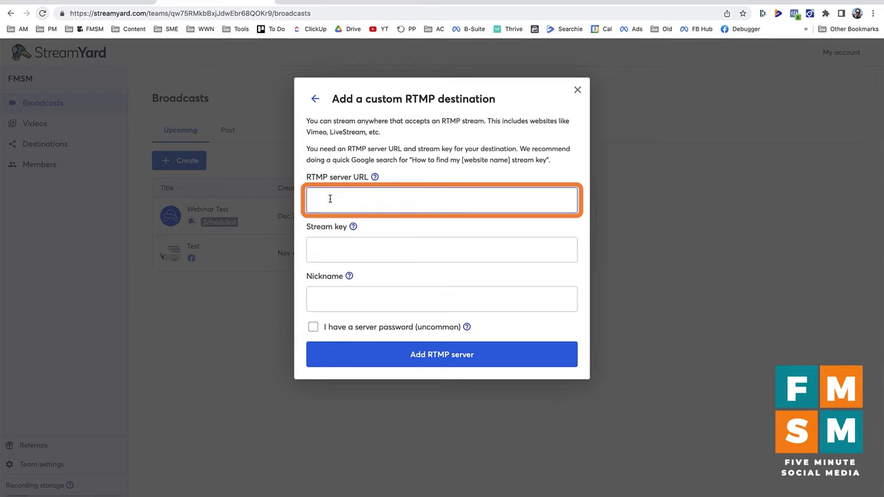
right_click(321, 194)
click(368, 258)
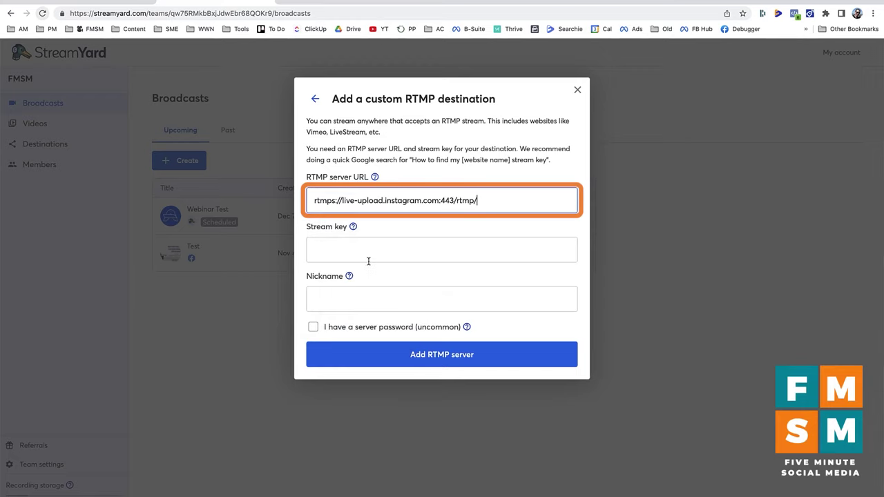
click(332, 251)
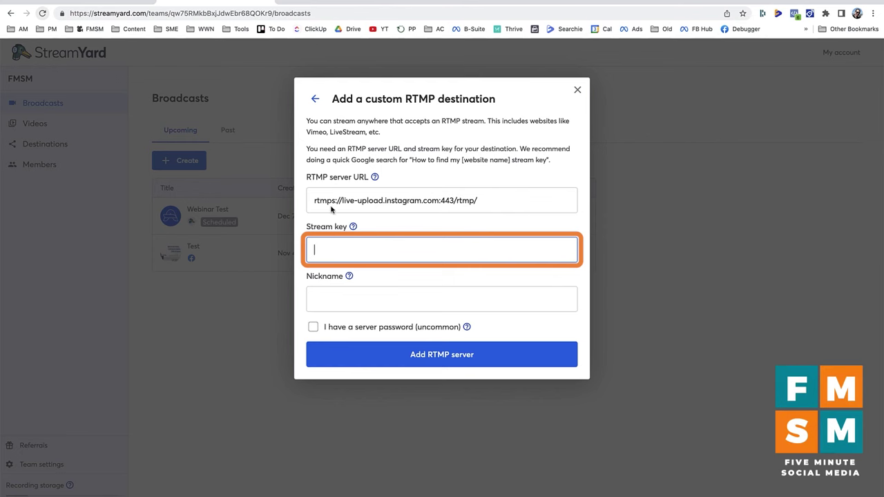
Paste Instagram's stream key and give the destination the nickname 'Instagram RTMP'
click(107, 6)
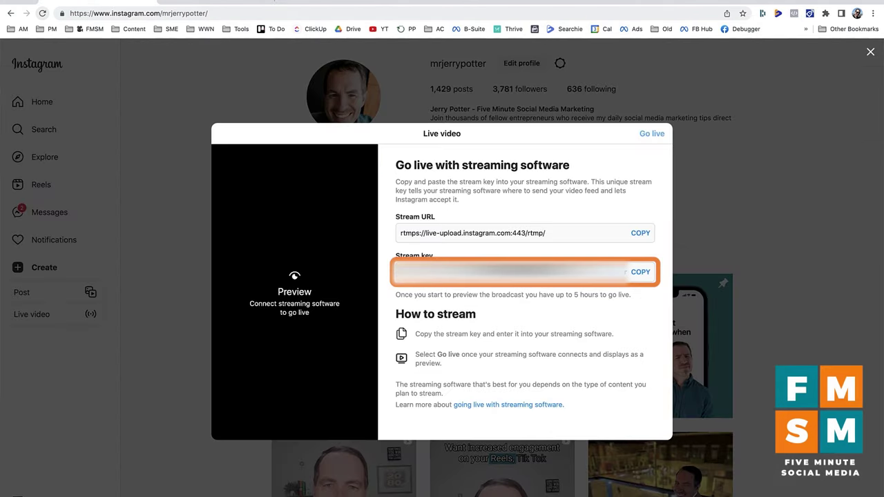
click(639, 271)
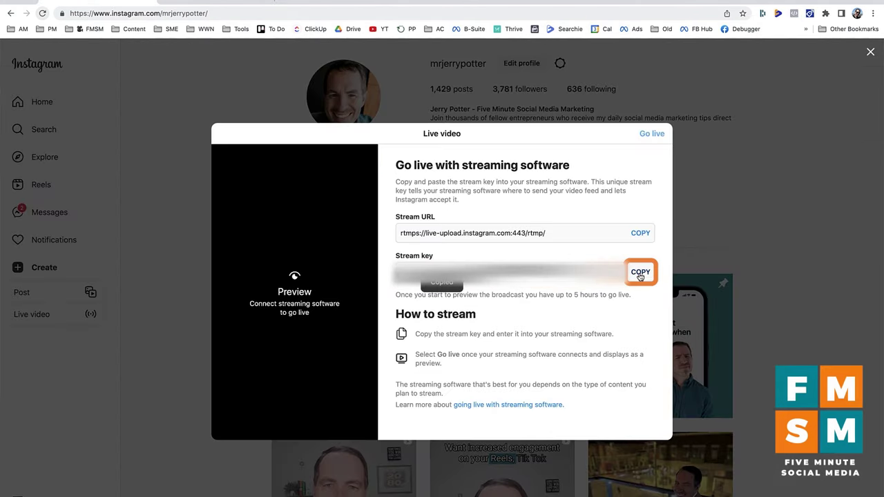
click(196, 7)
click(316, 251)
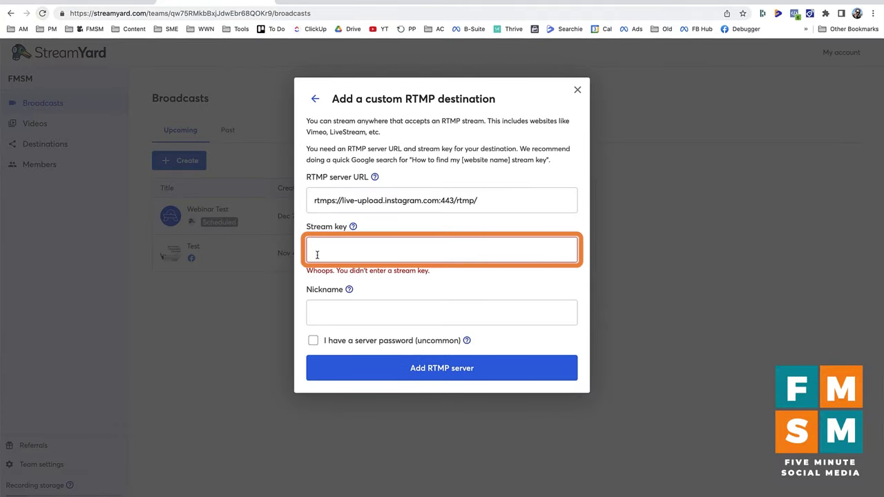
right_click(317, 257)
click(337, 317)
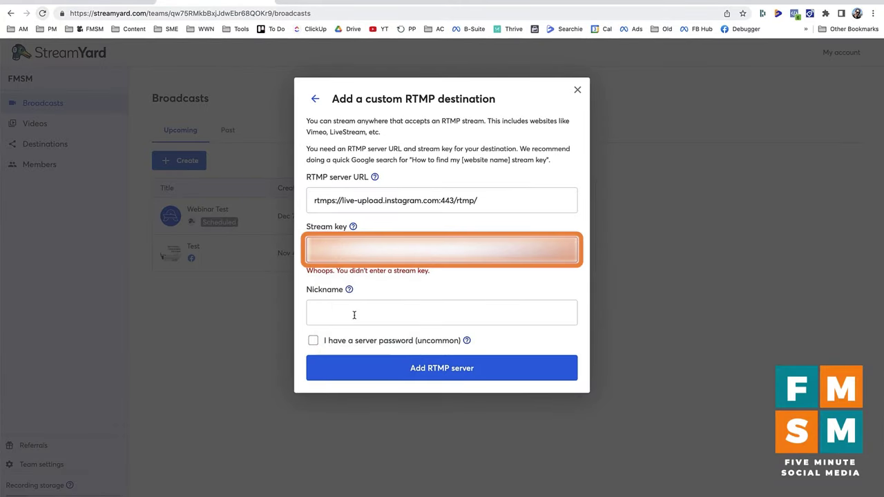
click(359, 314)
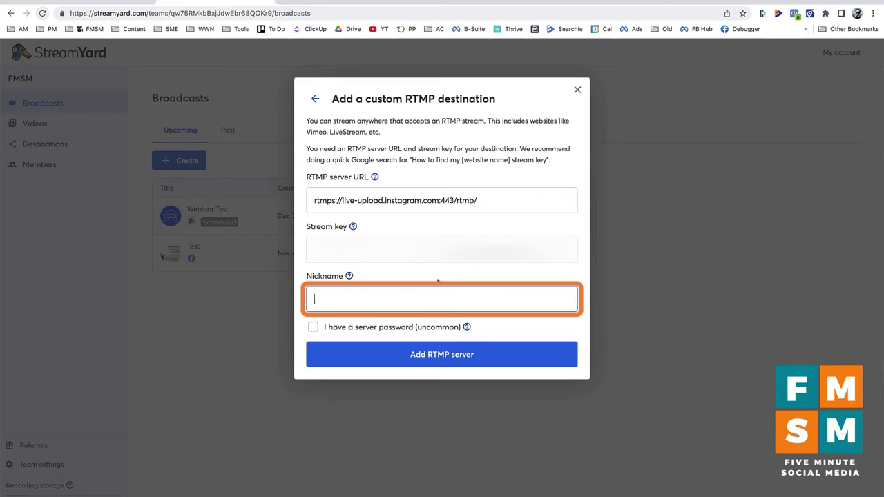
text(Instagram RTMP)
Save the RTMP destination and create a broadcast titled 'Whatever'
click(419, 365)
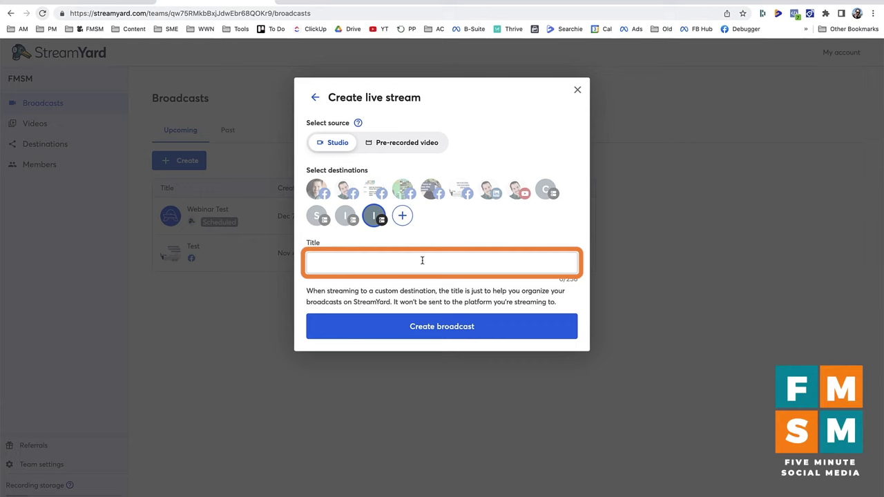
click(371, 266)
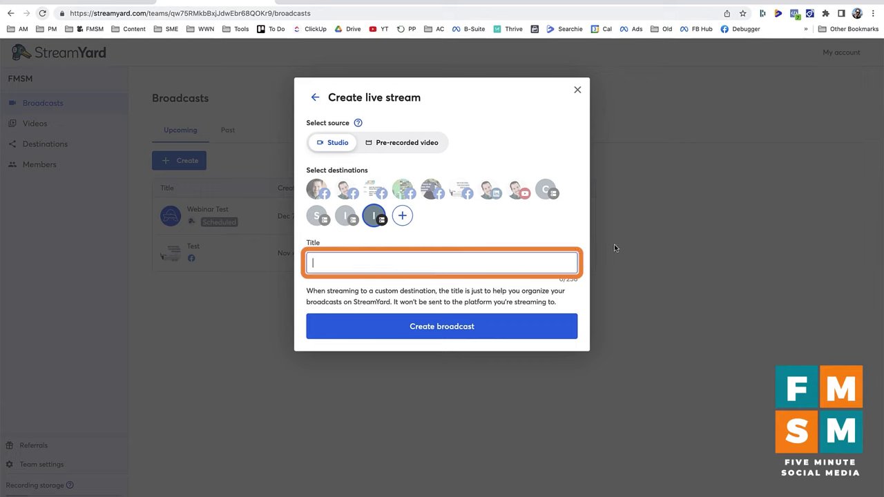
text(Whatever)
click(455, 335)
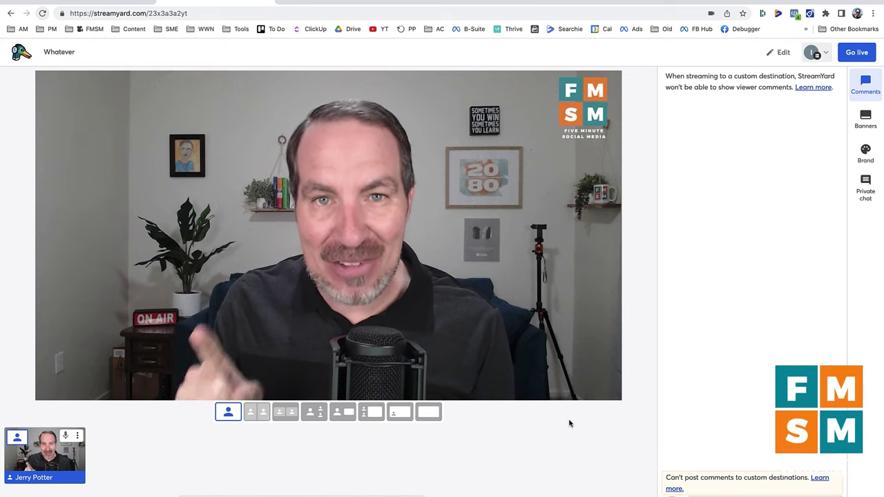
Check the Instagram RTMP destination's status, then start and confirm the live broadcast
click(818, 53)
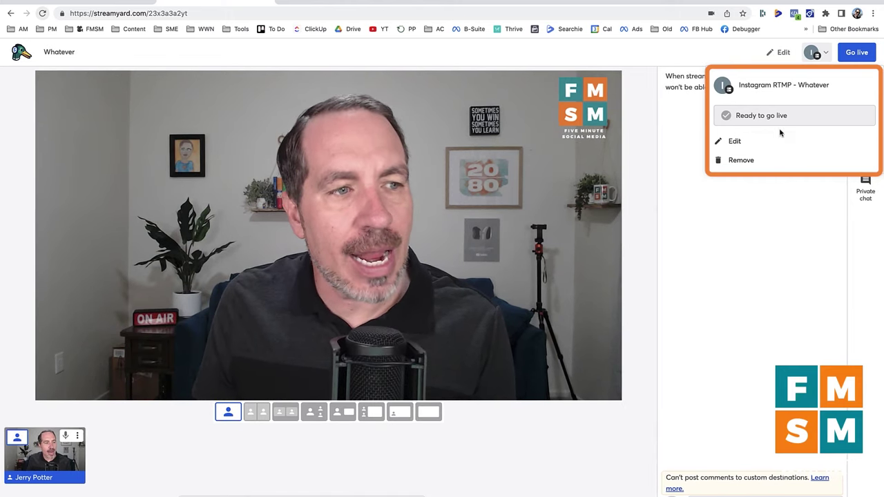
click(712, 63)
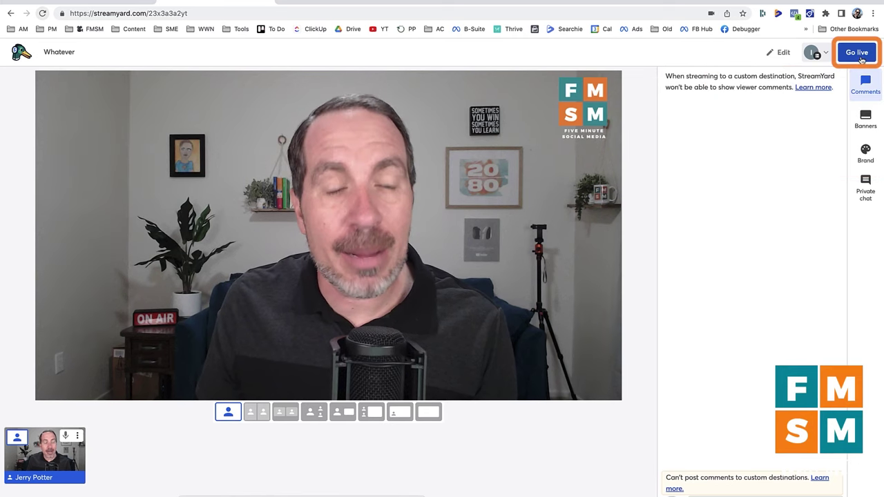
click(859, 58)
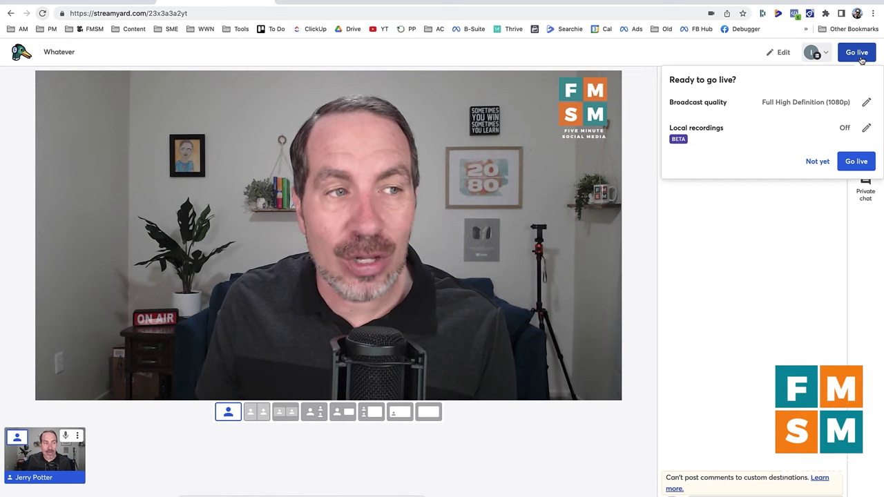
click(863, 163)
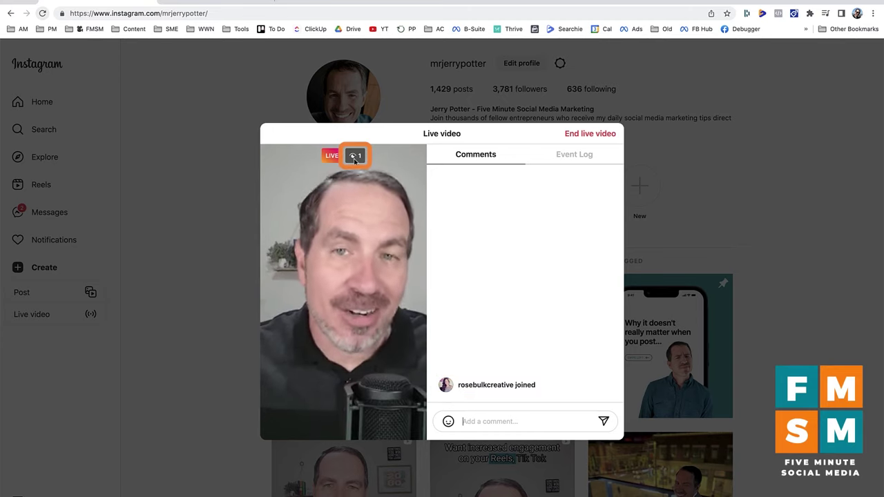
Look over the Instagram live Event Log and Comments, then return to the StreamYard studio
click(574, 156)
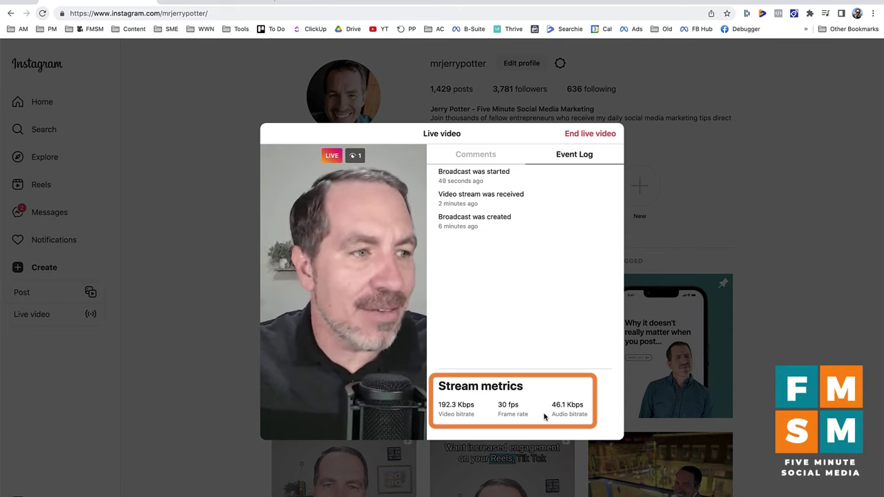
click(474, 166)
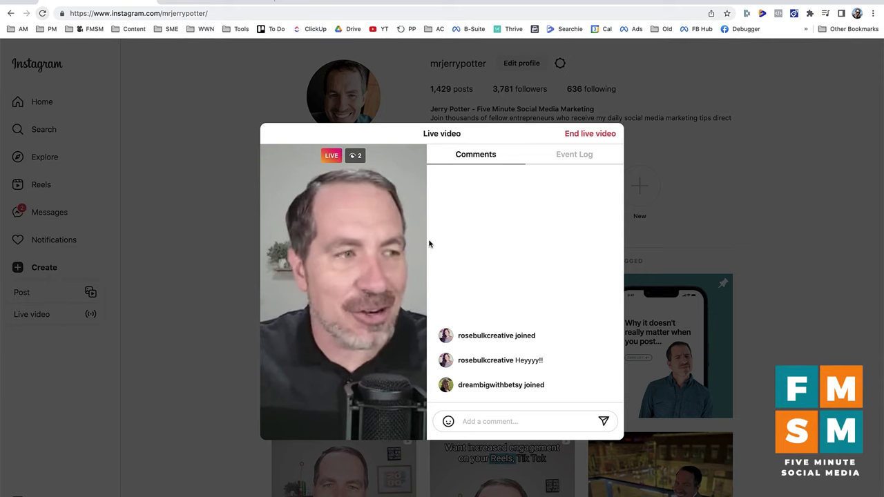
click(96, 2)
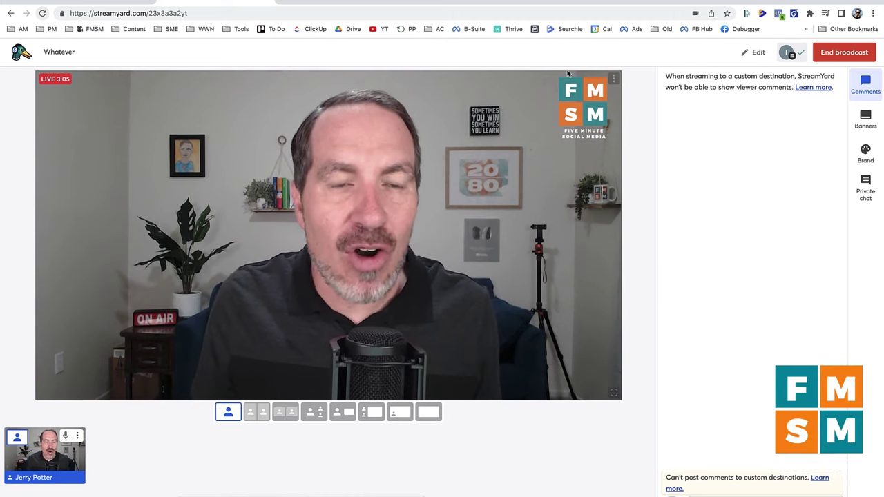
Switch back to the Instagram live video window
click(109, 2)
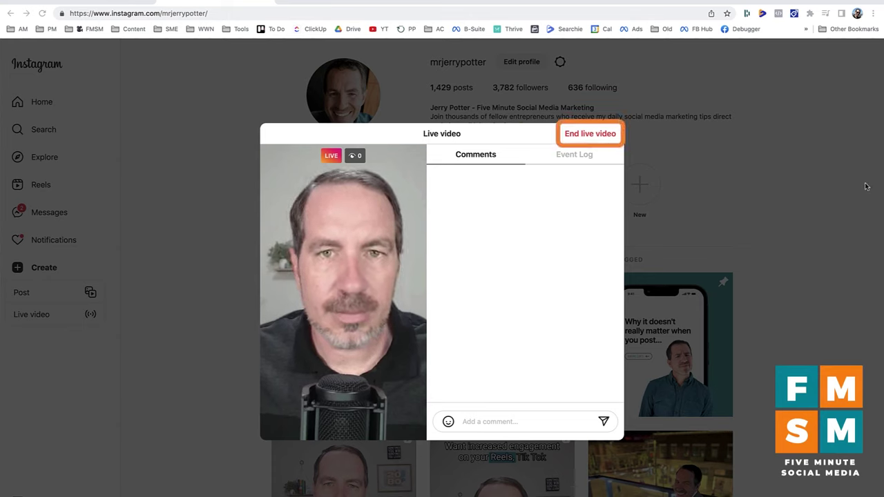
End the Instagram live and the StreamYard broadcast, then discard the recorded live video
click(589, 134)
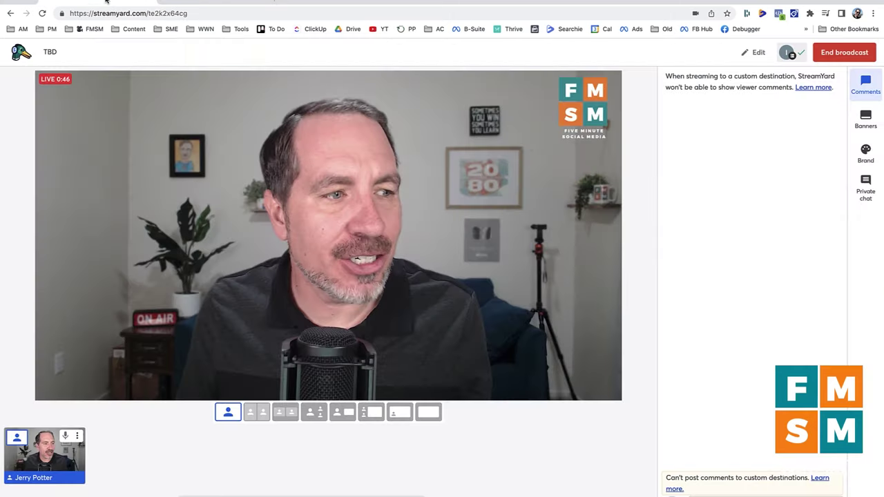
click(106, 2)
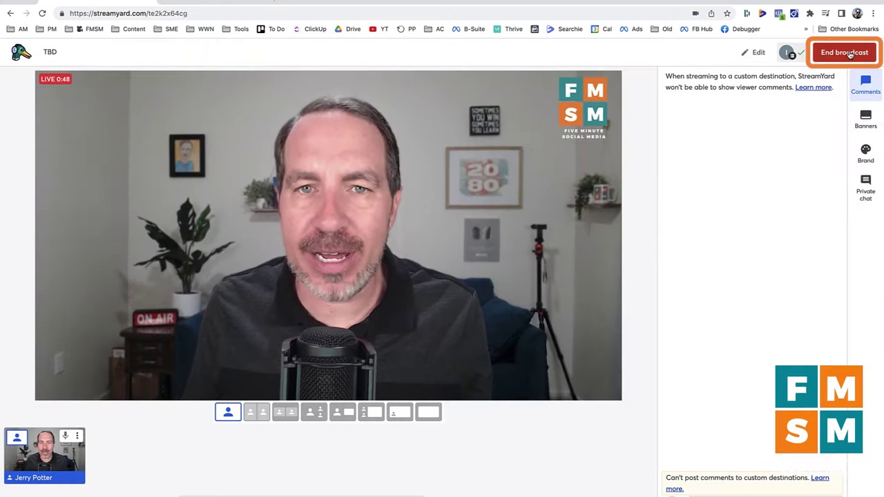
click(849, 54)
click(844, 102)
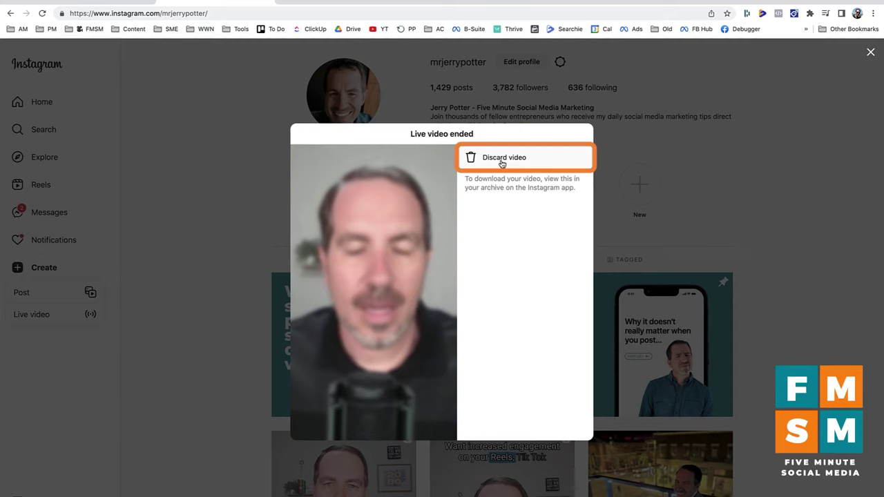
click(502, 163)
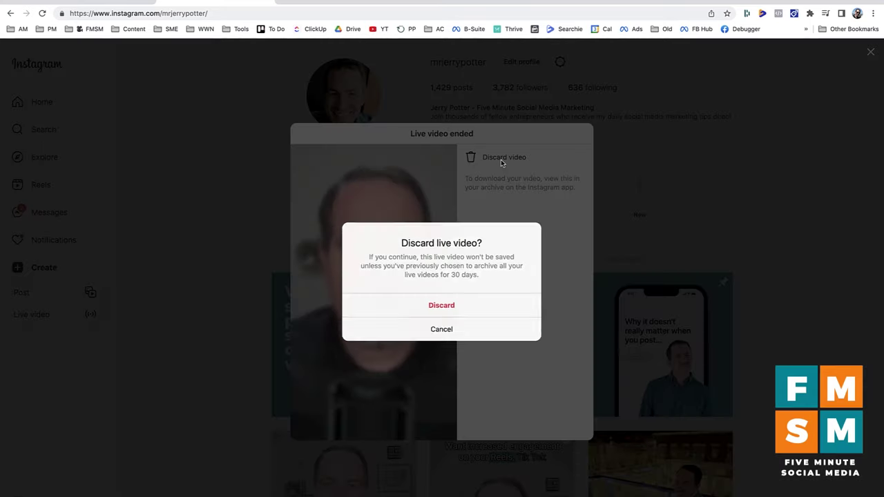
click(447, 312)
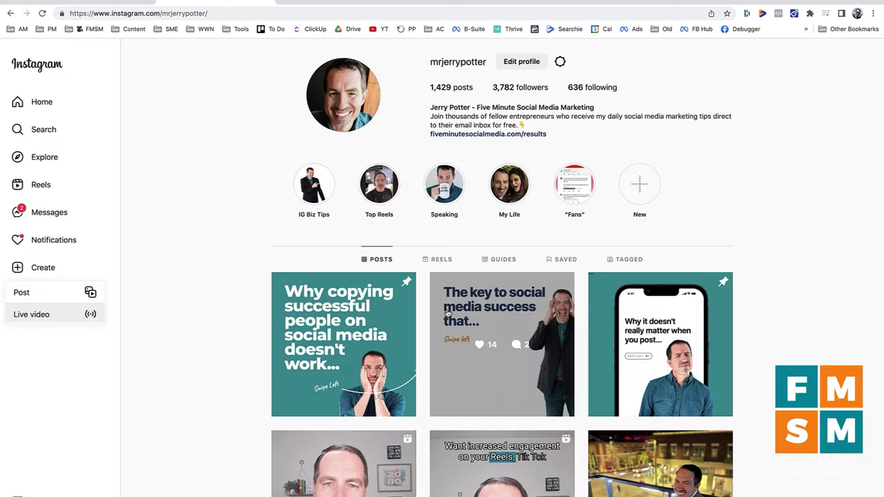